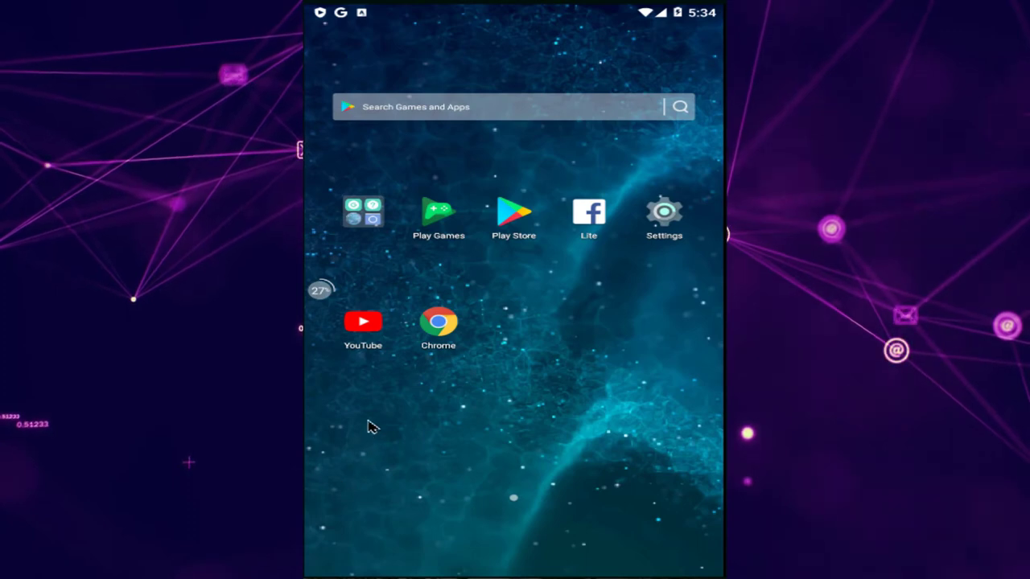
Step: Open your own channel page in the YouTube app via the account menu
click(364, 324)
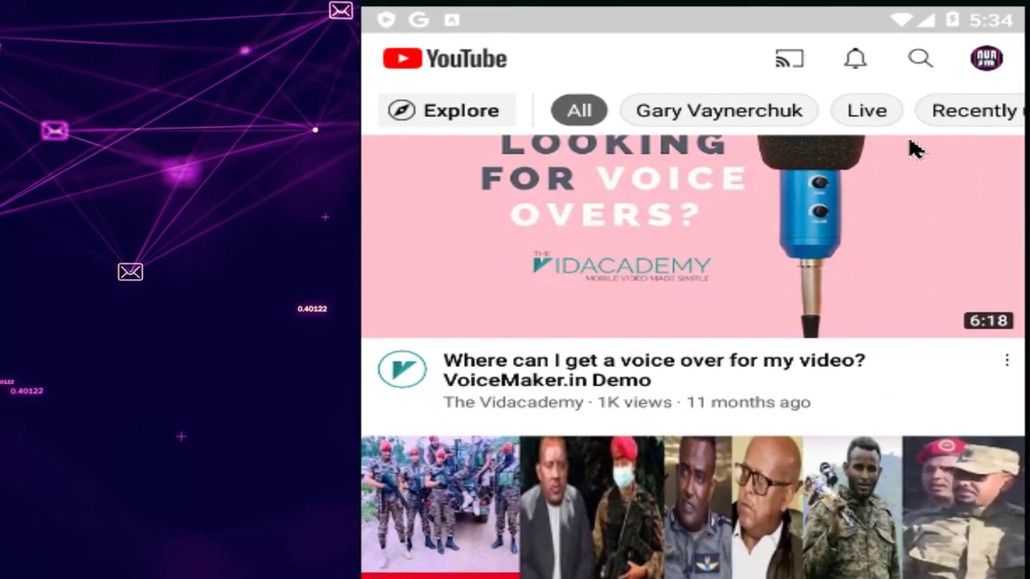
click(996, 70)
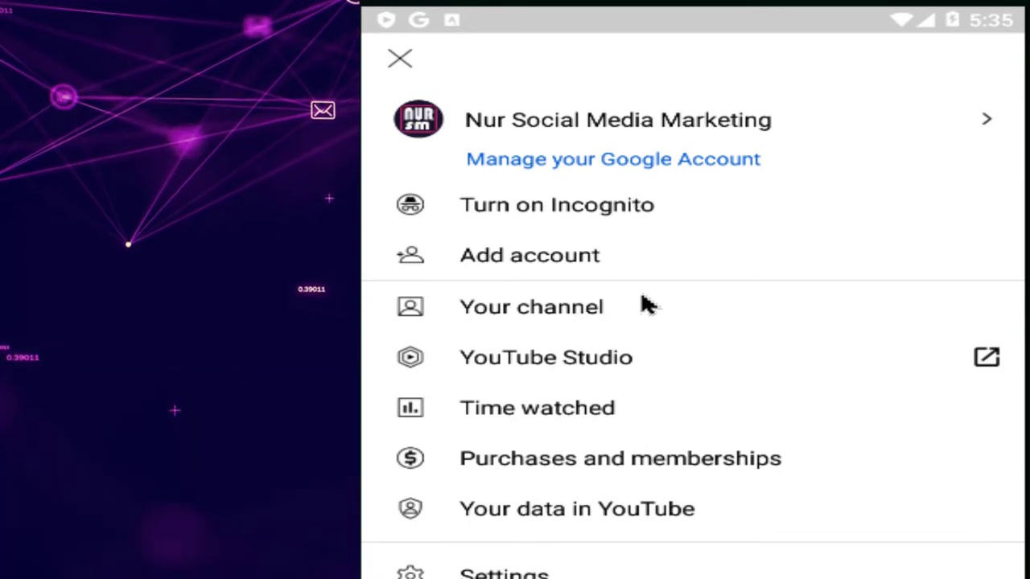
click(596, 315)
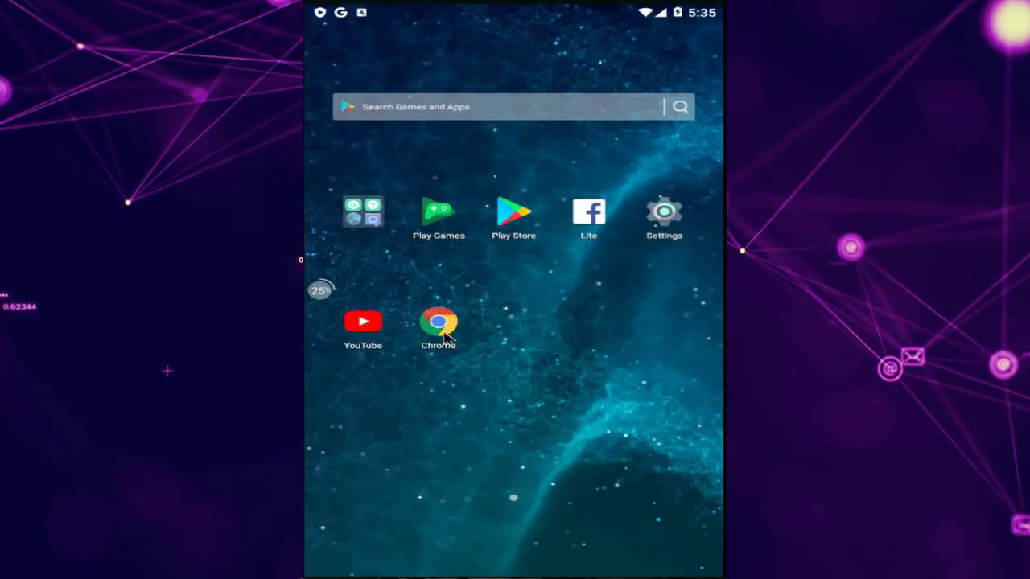
click(441, 326)
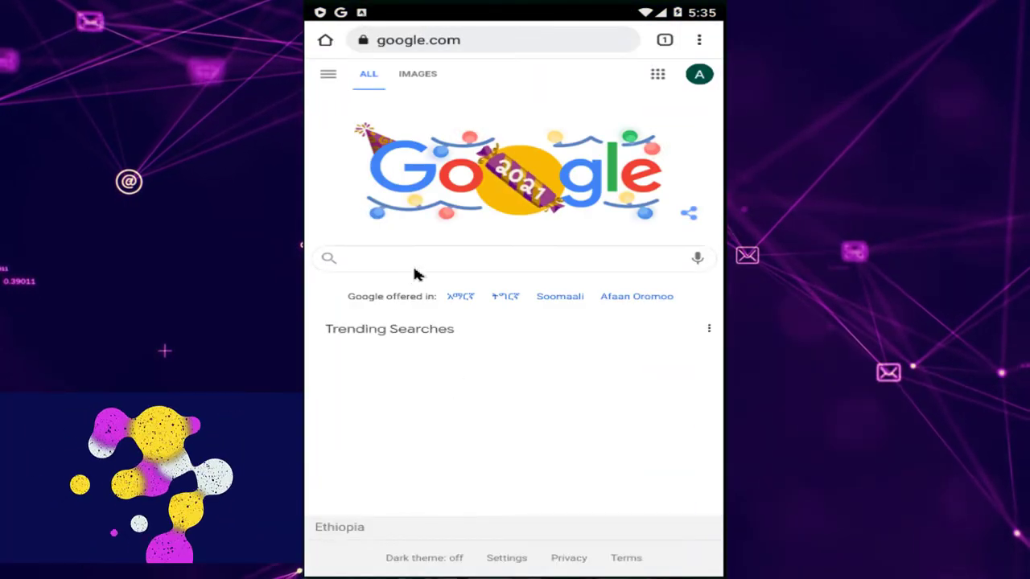
click(415, 268)
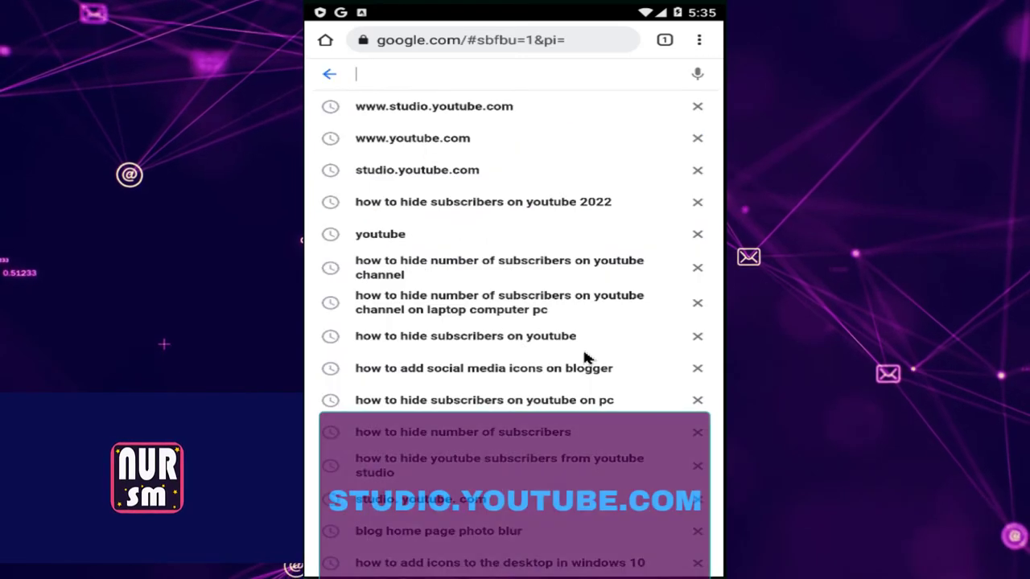
text(www.st)
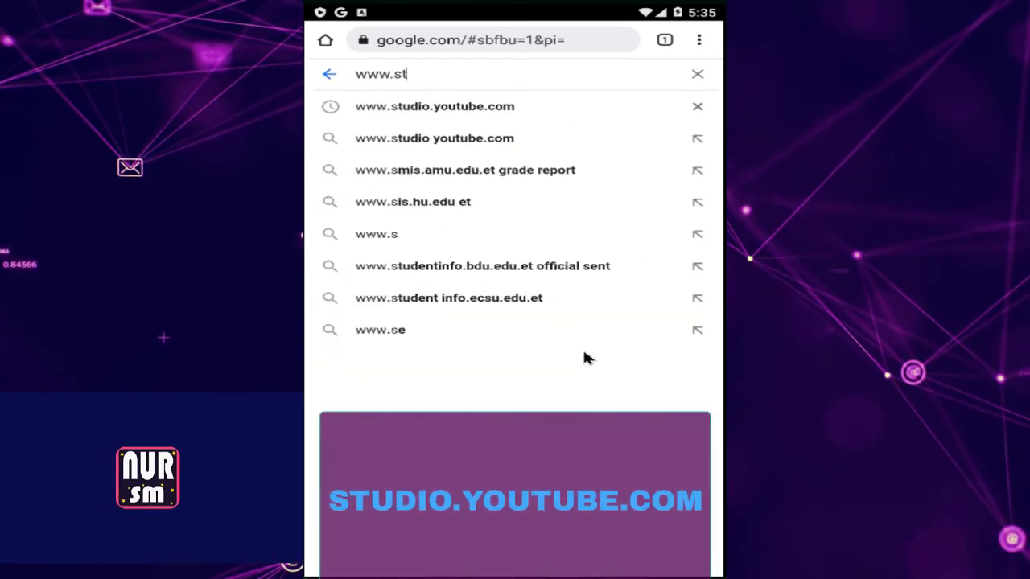
text(udio.youtube.c)
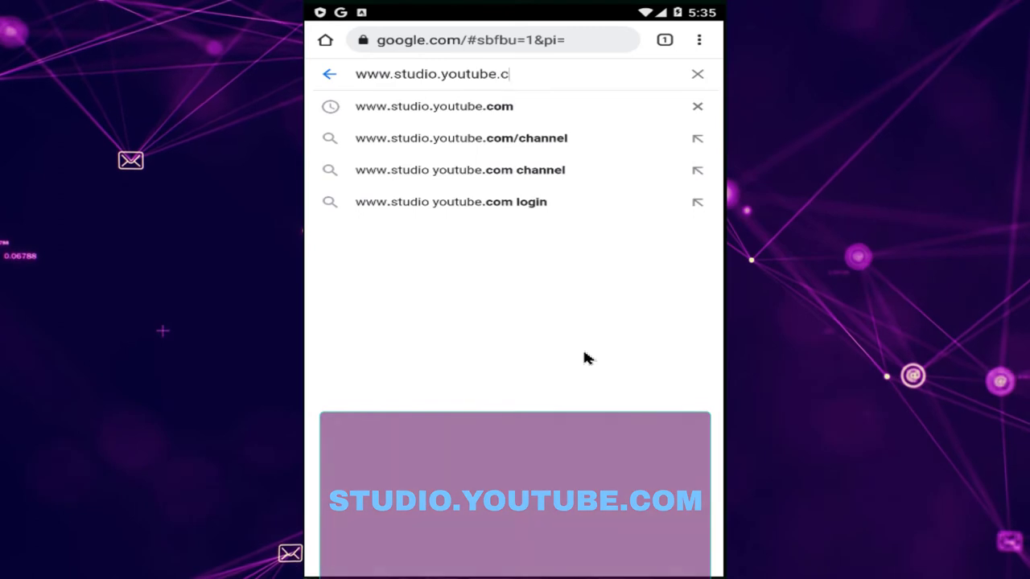
text(om)
key(Return)
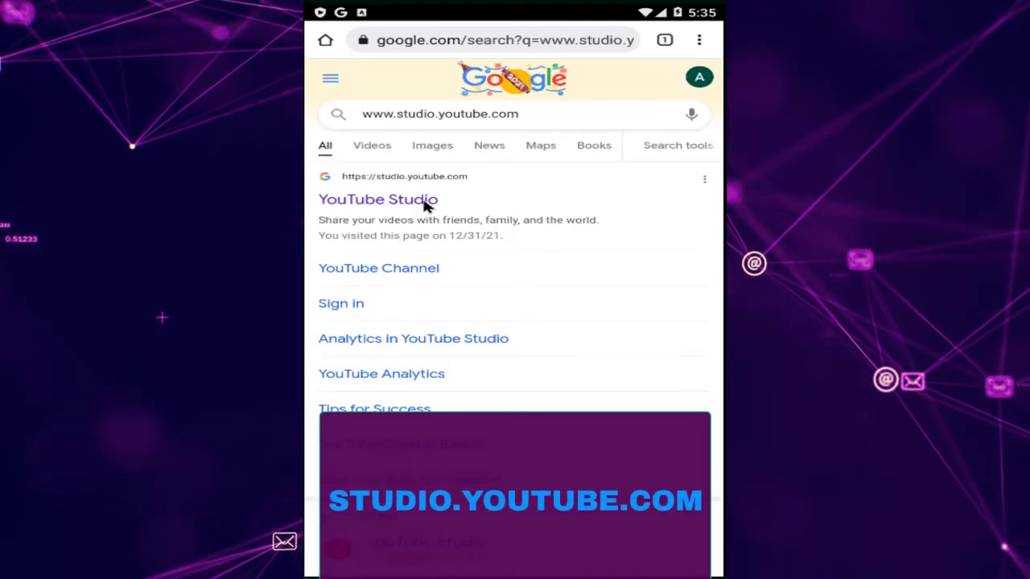
click(427, 205)
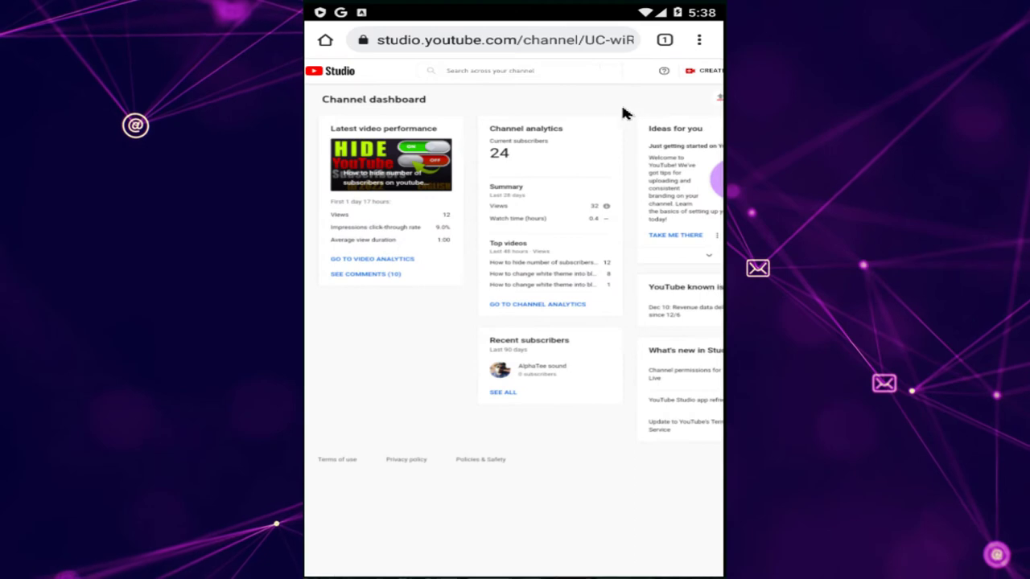
Step: Look over the Studio dashboard, briefly open and close the account menu, and scroll to the Settings gear
drag(623, 112, 478, 126)
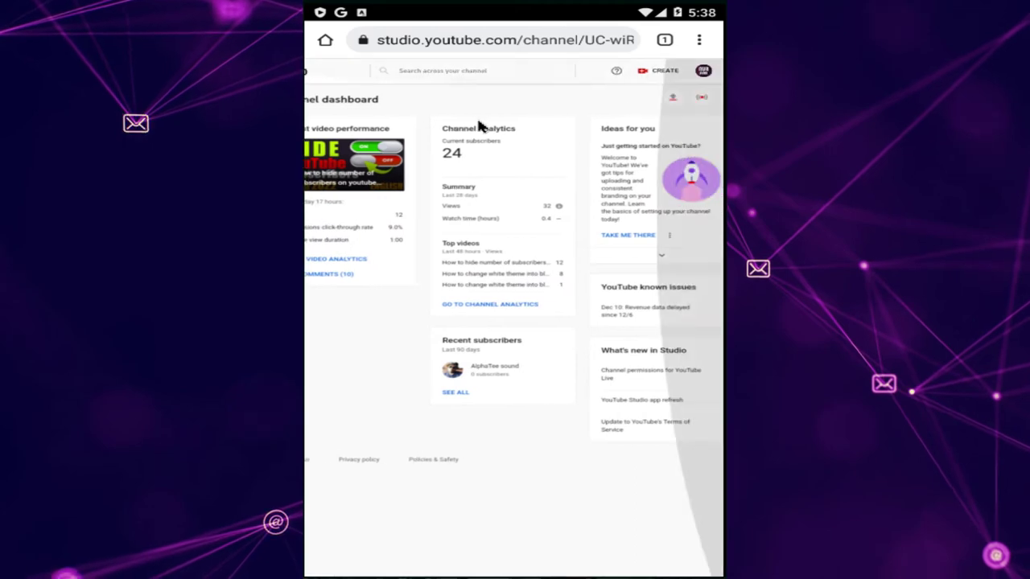
click(703, 71)
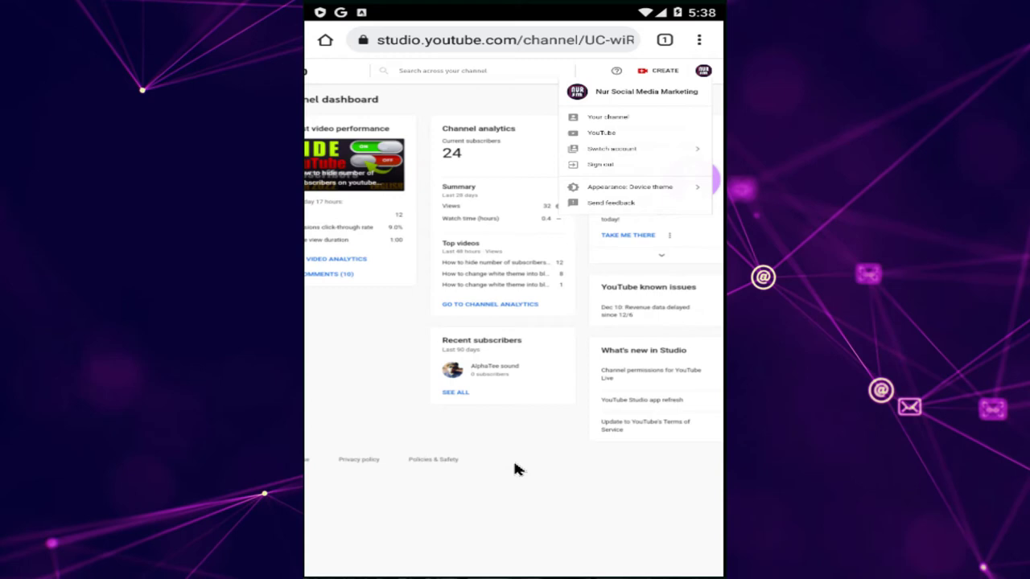
click(527, 498)
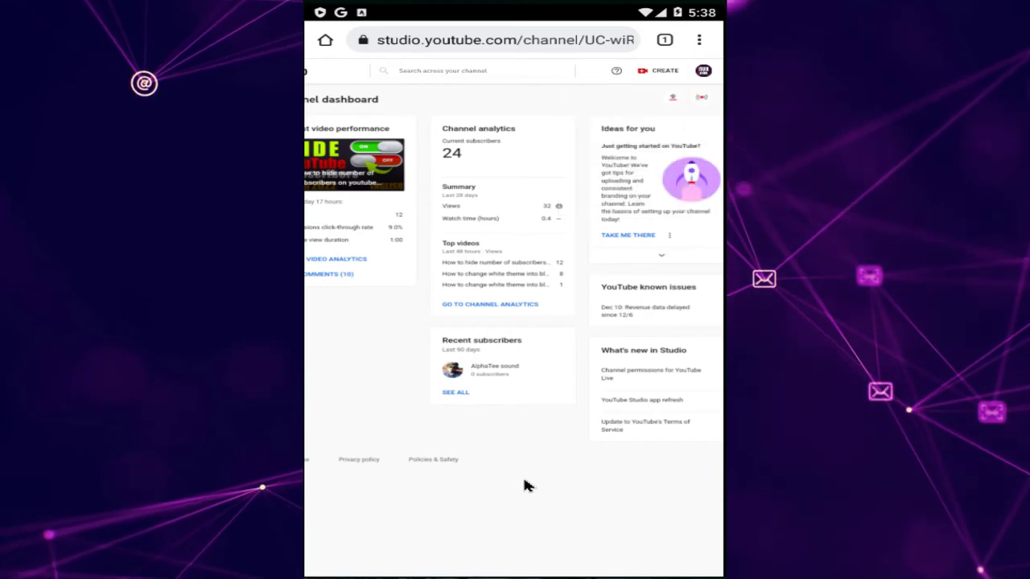
drag(426, 346, 517, 333)
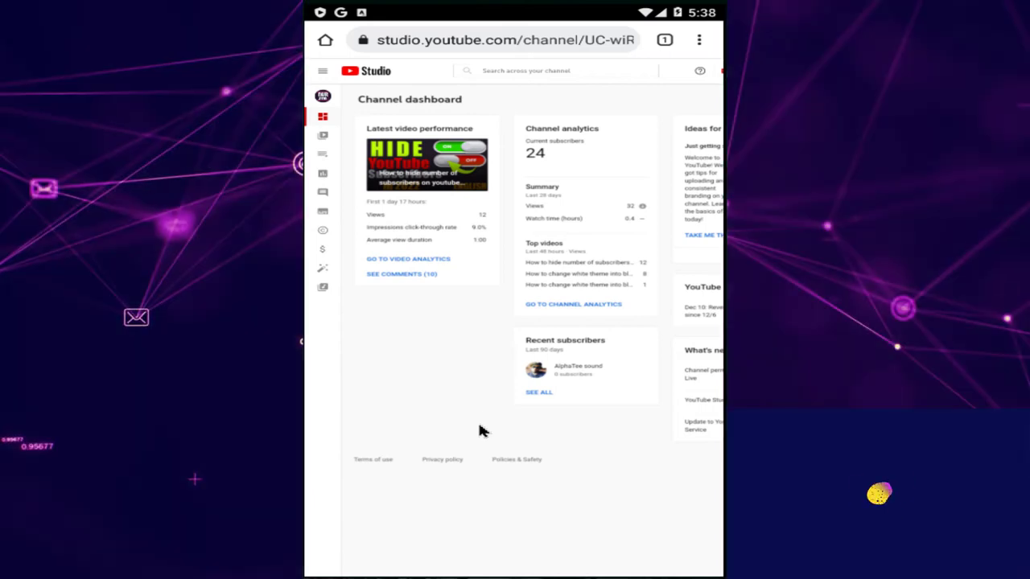
drag(480, 430, 458, 217)
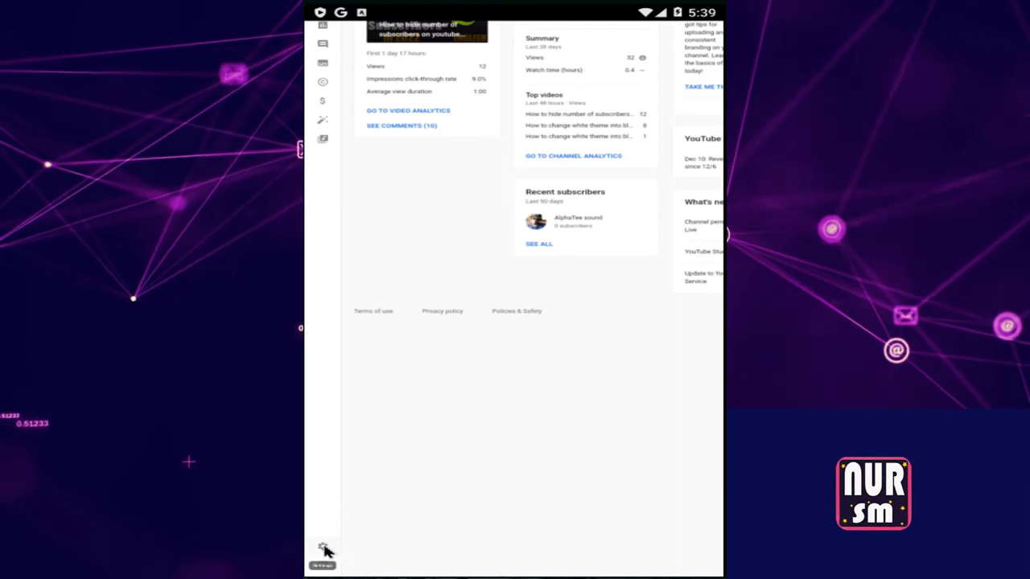
Step: Go to Settings > Channel > Advanced settings and scroll toward the subscriber count option
click(324, 549)
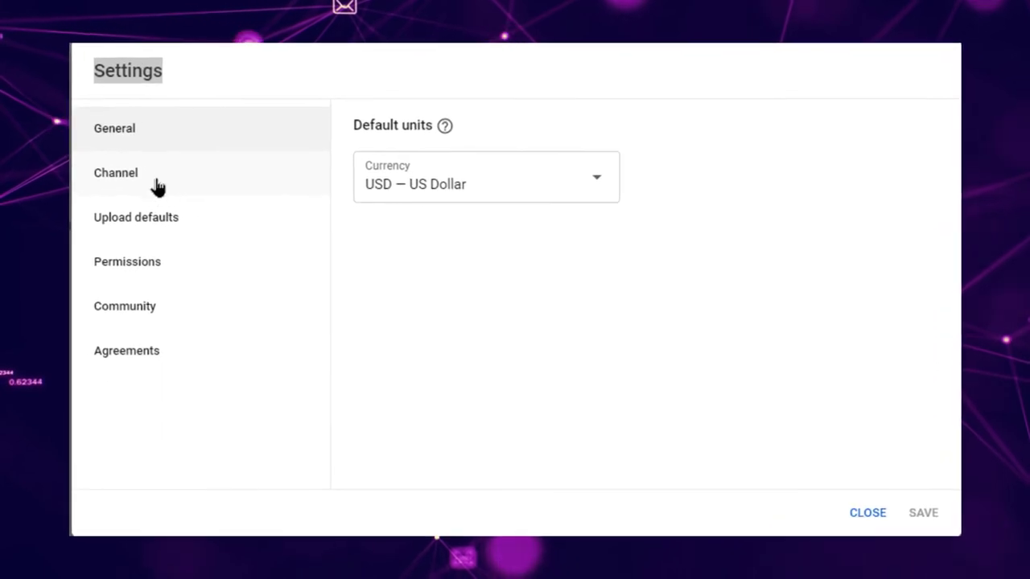
click(158, 184)
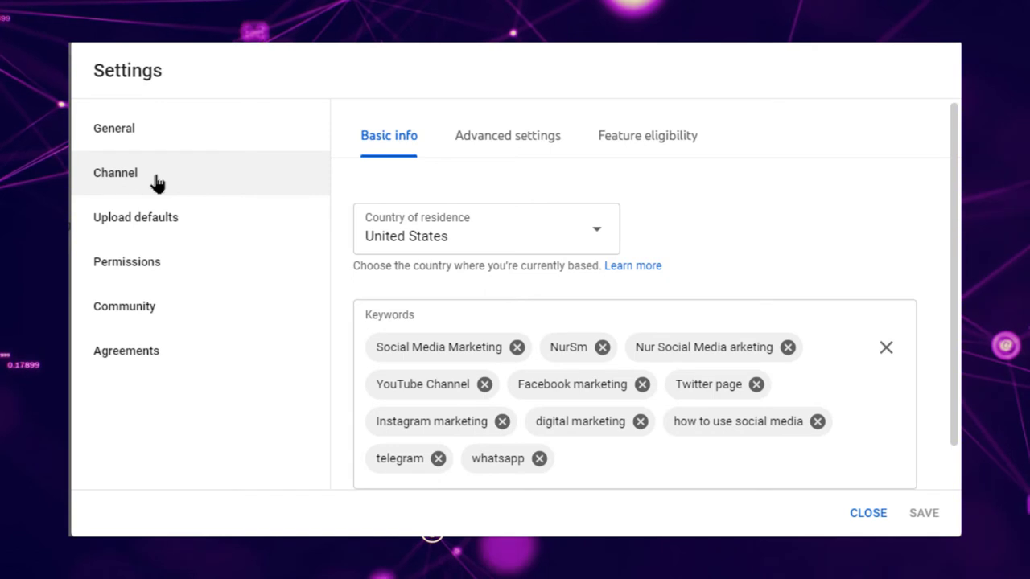
click(501, 151)
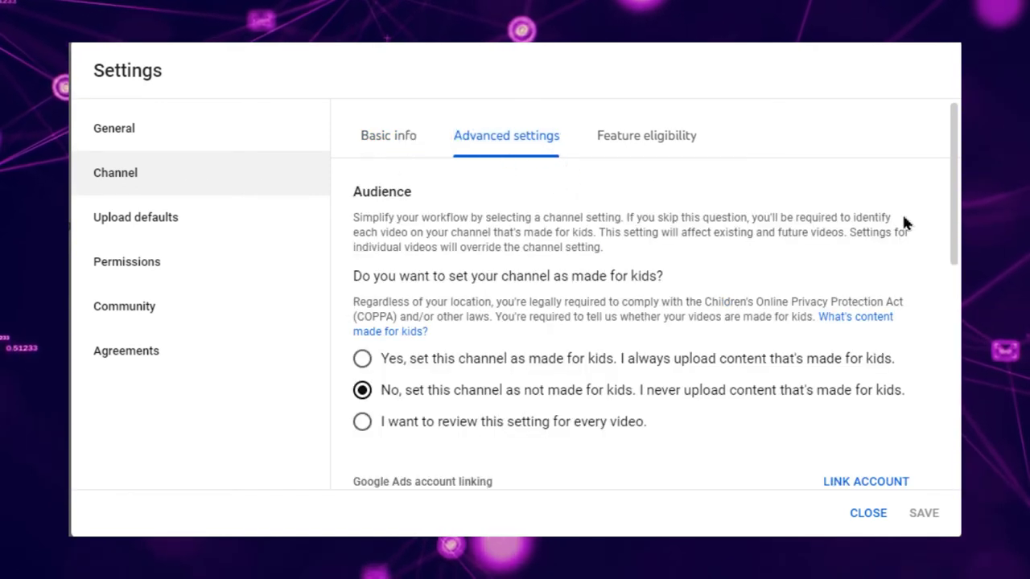
drag(953, 171, 957, 315)
Step: Uncheck 'Display the number of people subscribed to my channel' and save the setting
scroll(644, 322, down, 1)
scroll(644, 321, down, 1)
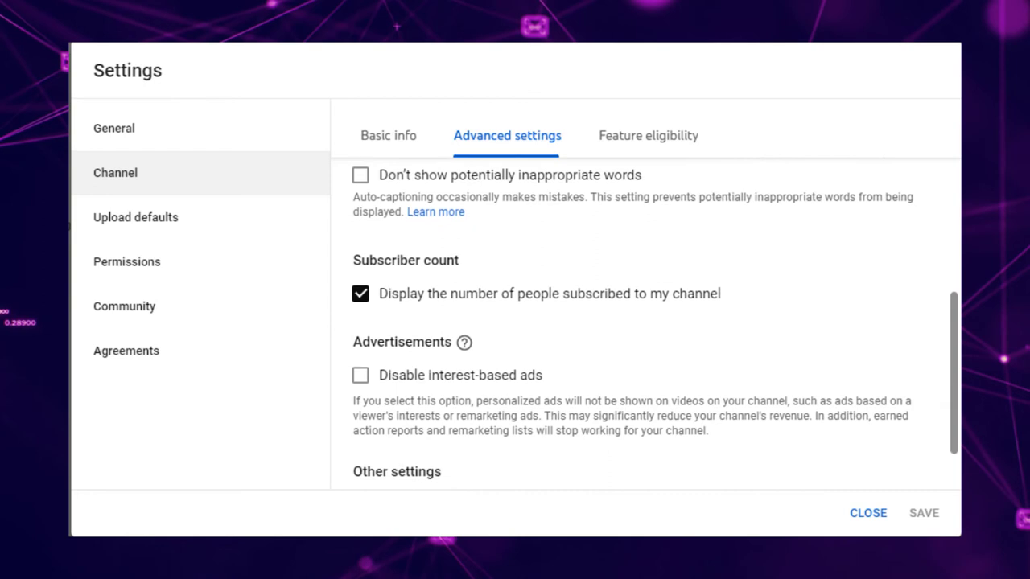
scroll(644, 322, down, 1)
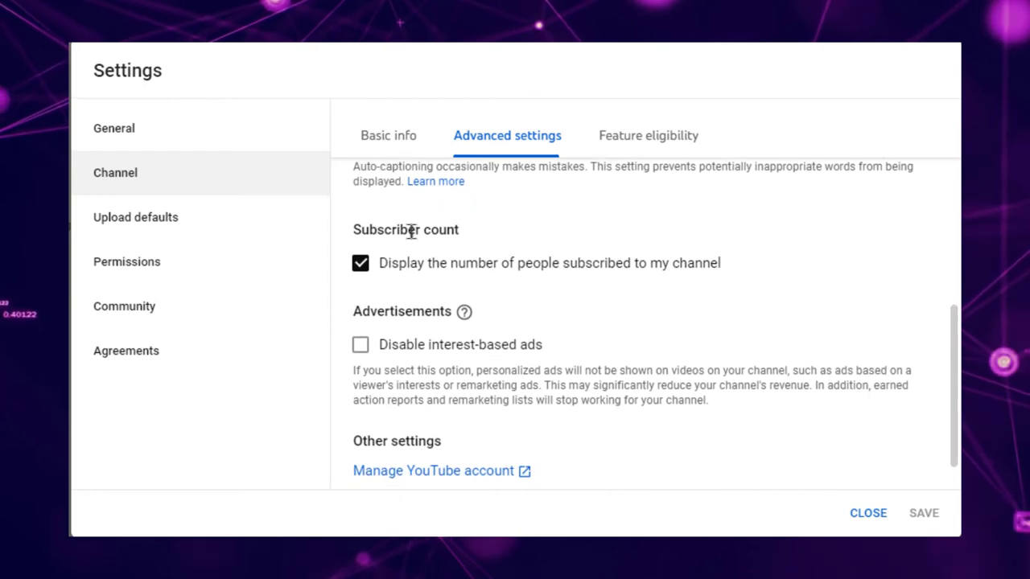
drag(477, 227, 354, 269)
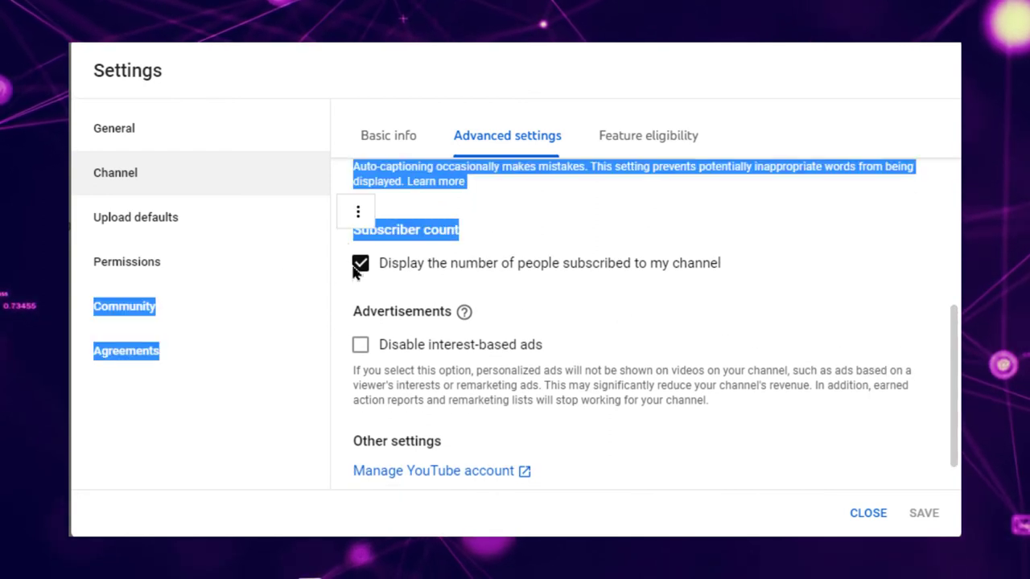
click(487, 249)
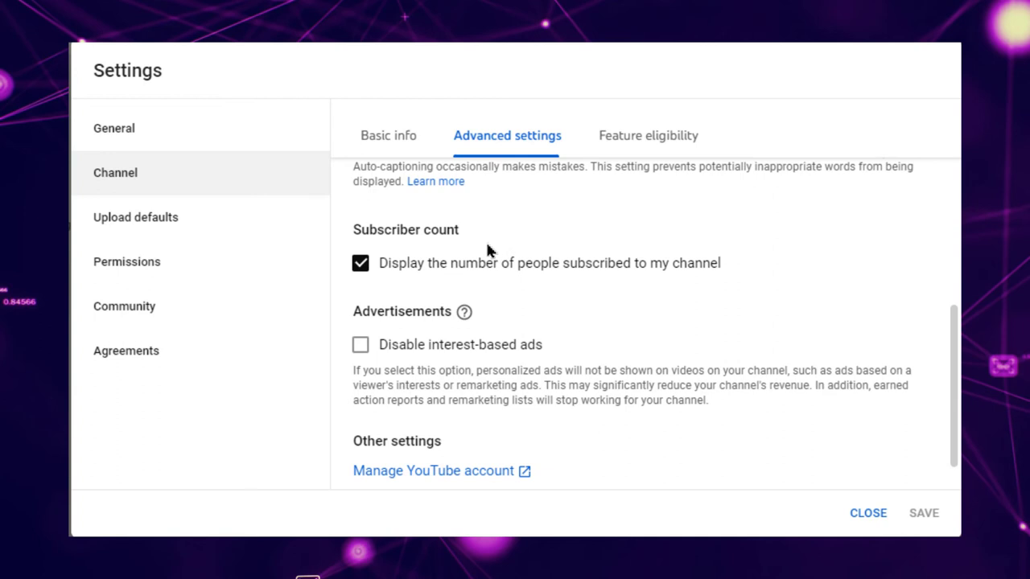
click(362, 269)
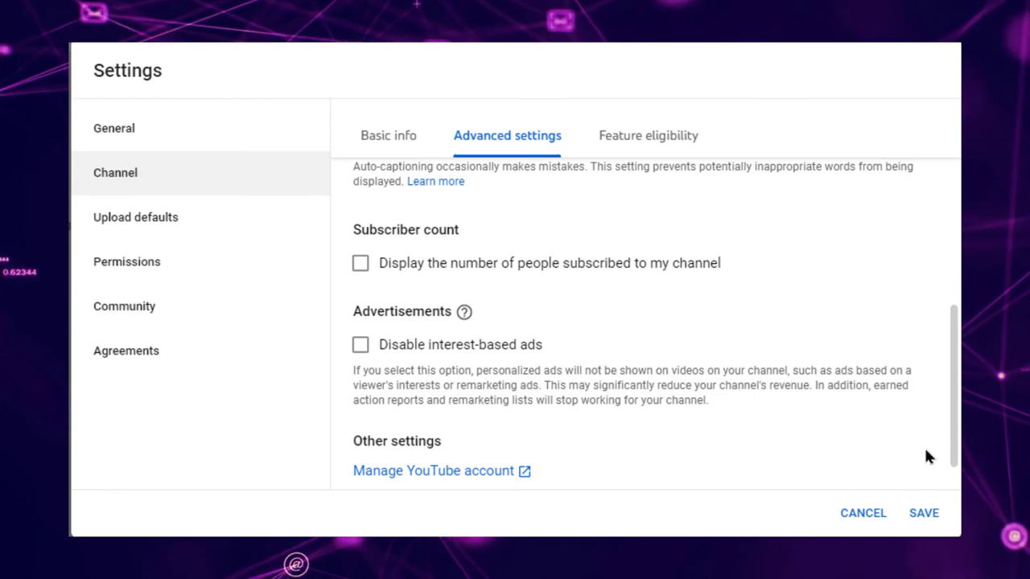
click(920, 513)
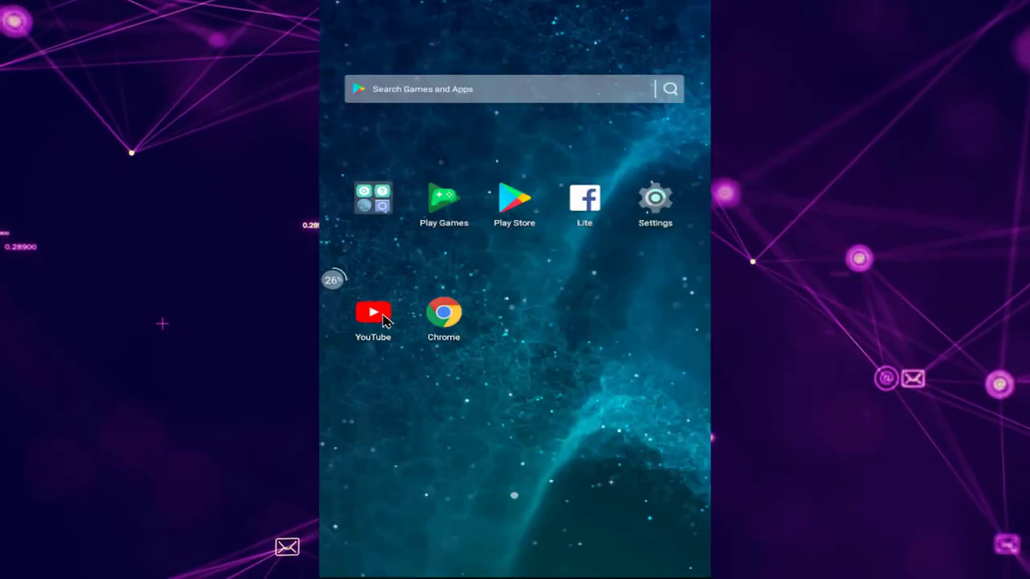
Step: Reopen your channel page in the YouTube app and confirm no subscriber count appears
click(383, 320)
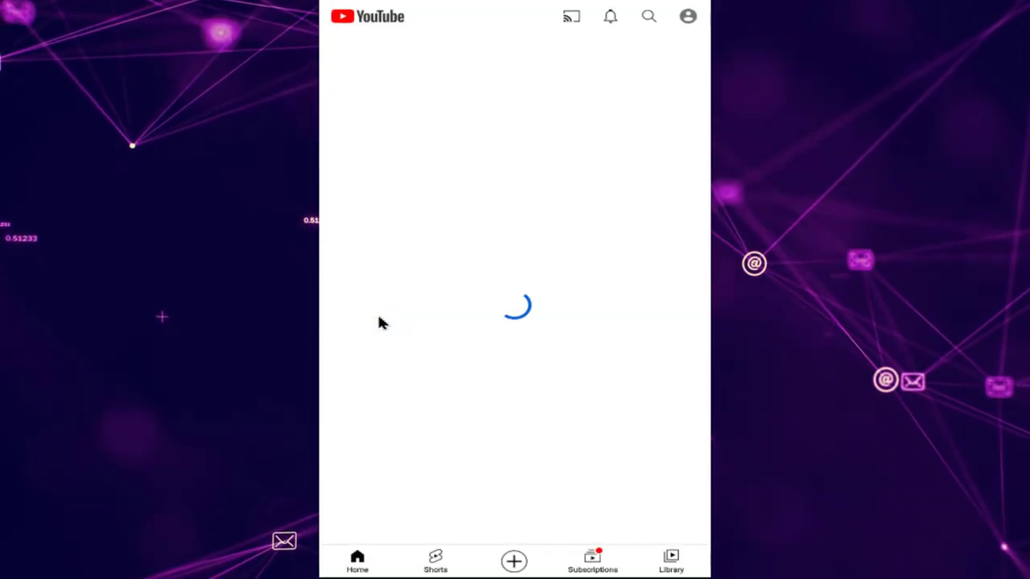
scroll(633, 284, down, 1)
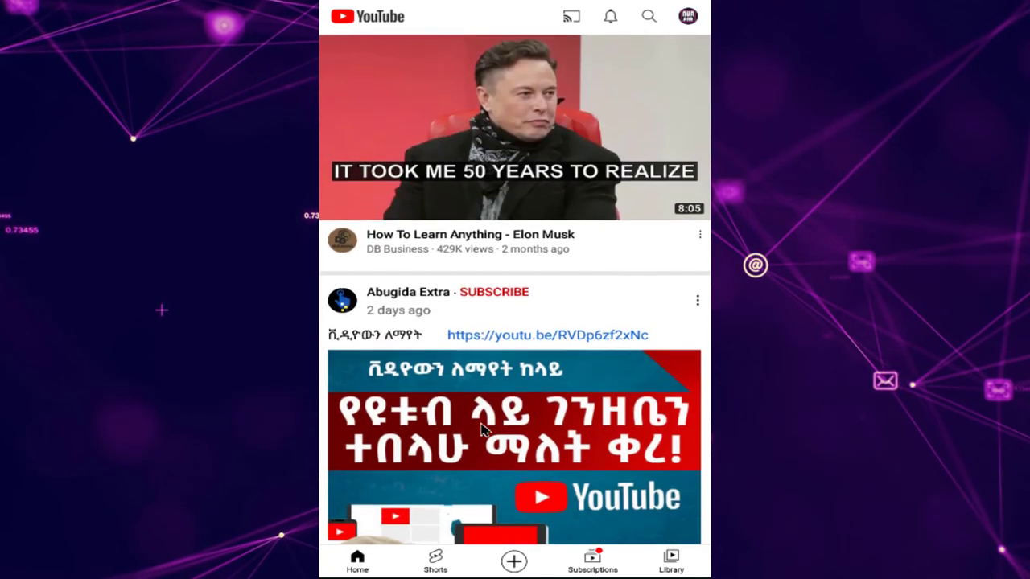
click(688, 17)
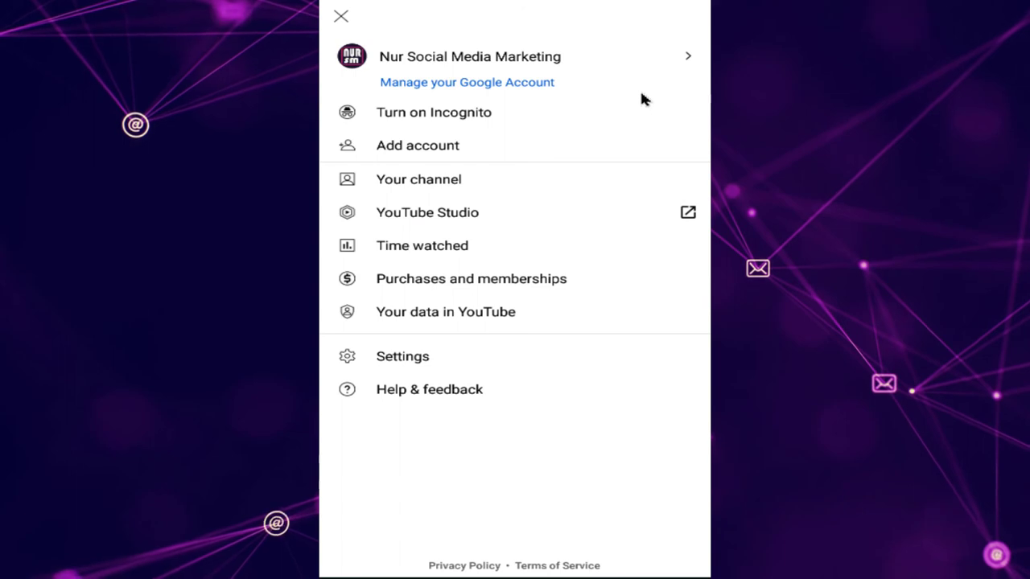
click(453, 184)
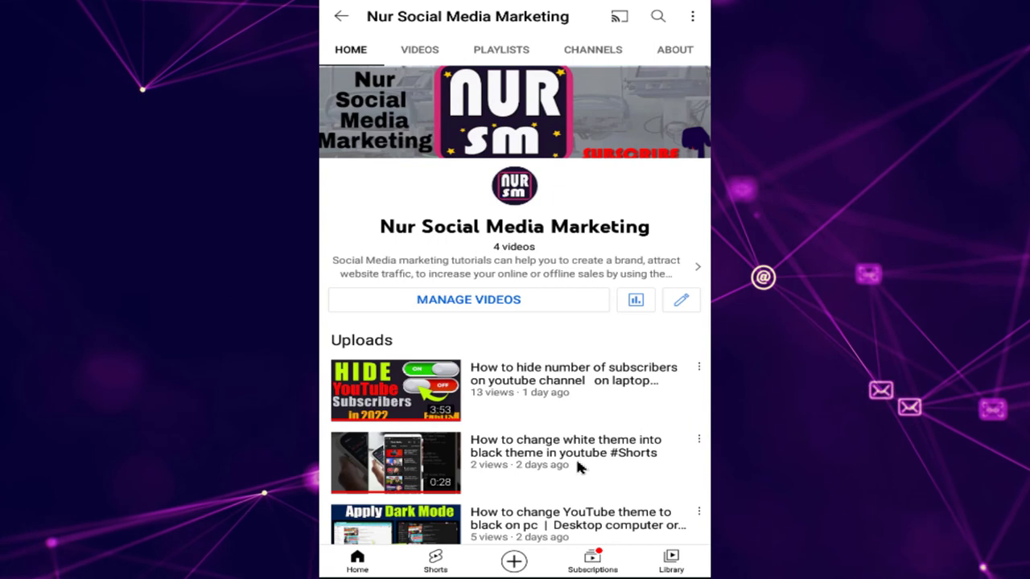
drag(577, 459, 577, 324)
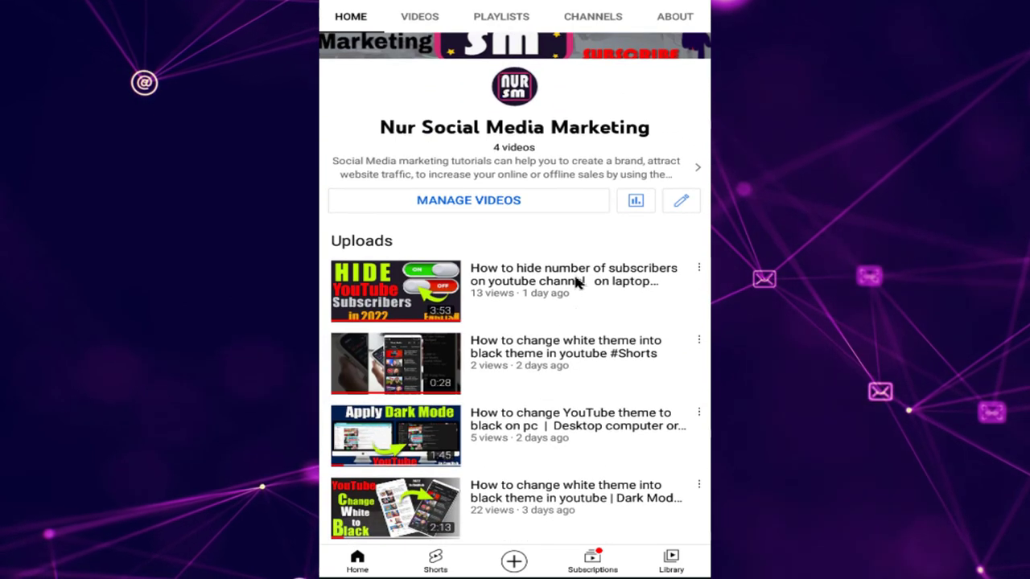